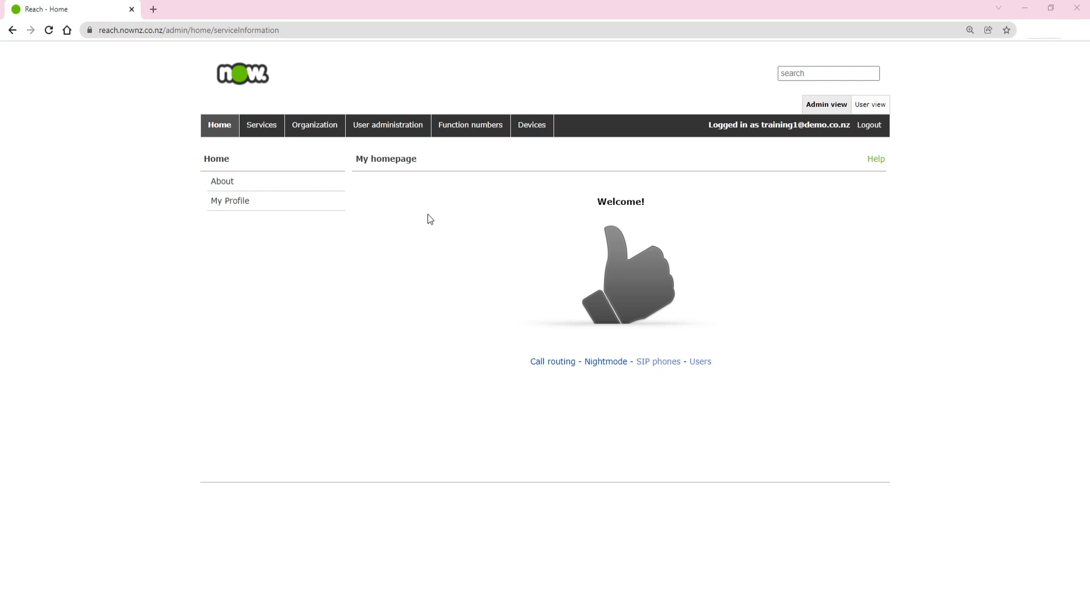
Step: Open the Day Mode event in the Mainline hunt group's schedule for editing
{"action": "mouse_move", "coordinate": [488, 131]}
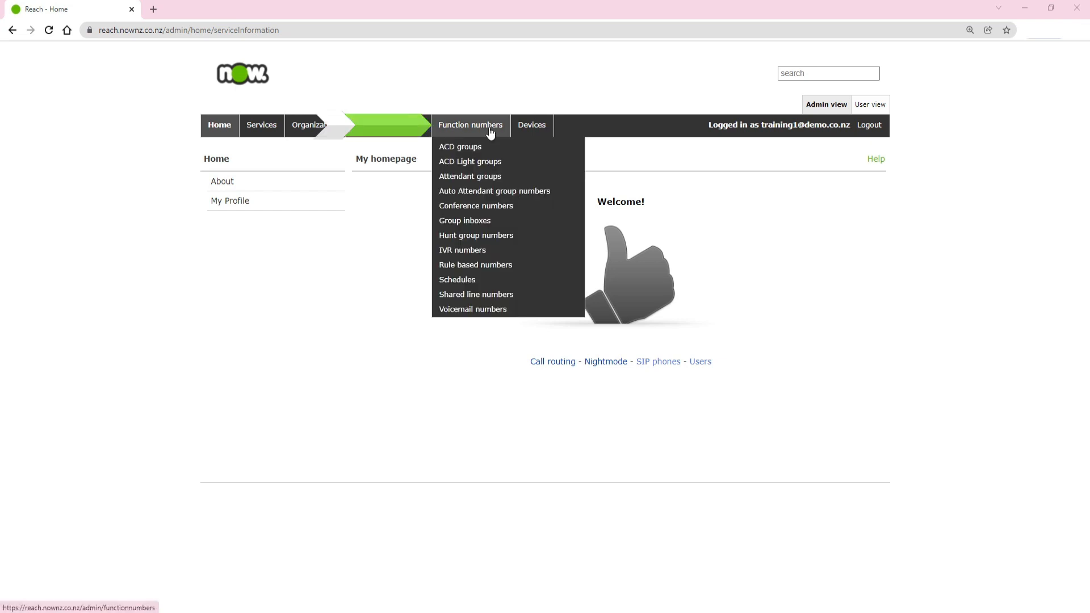
{"action": "left_click", "coordinate": [495, 281]}
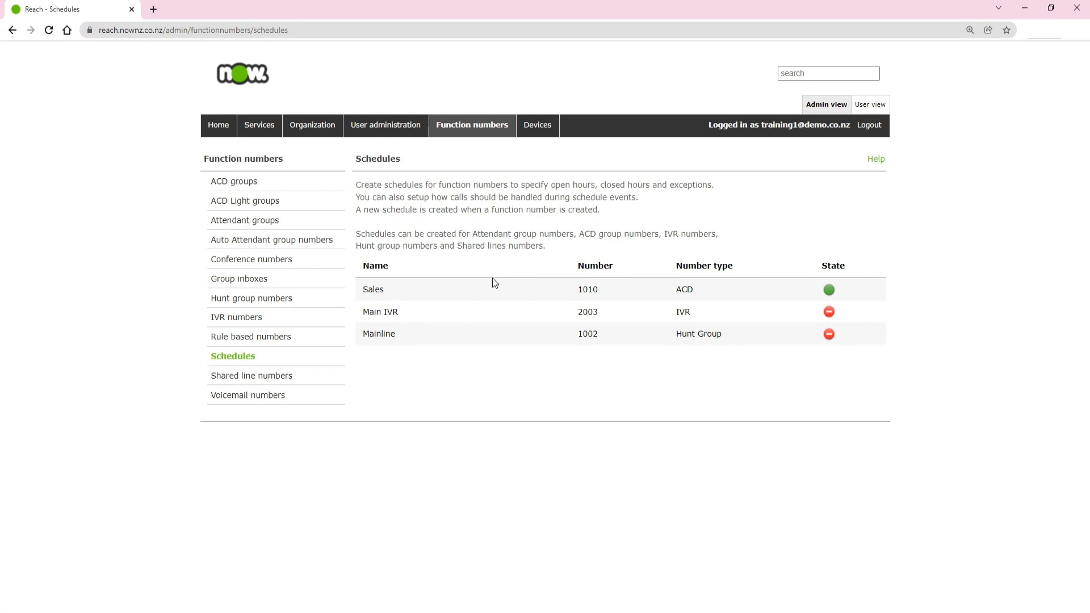
{"action": "left_click", "coordinate": [444, 339]}
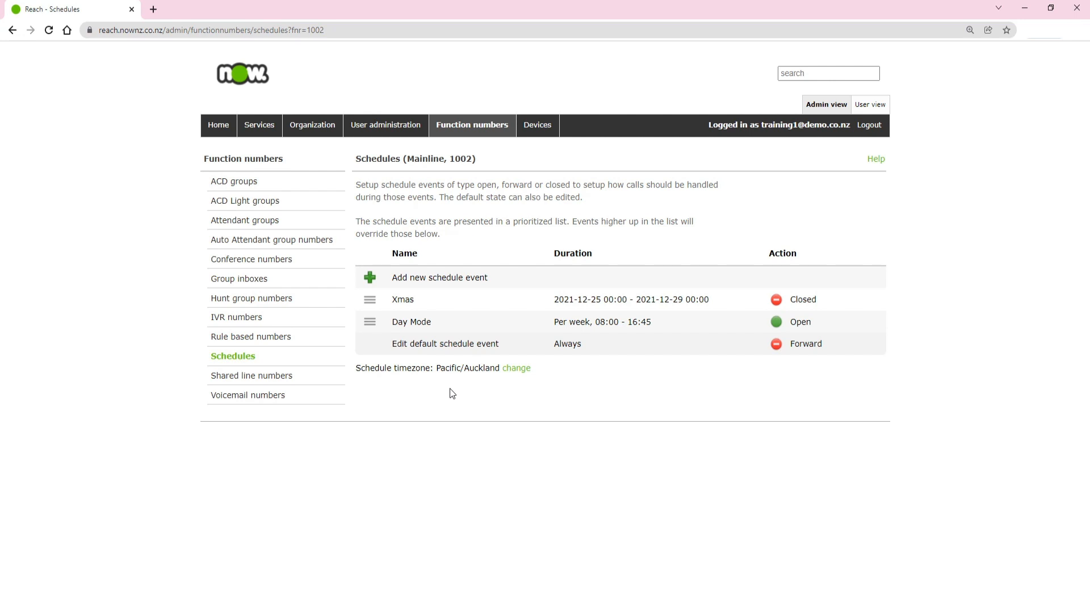
{"action": "left_click", "coordinate": [446, 329]}
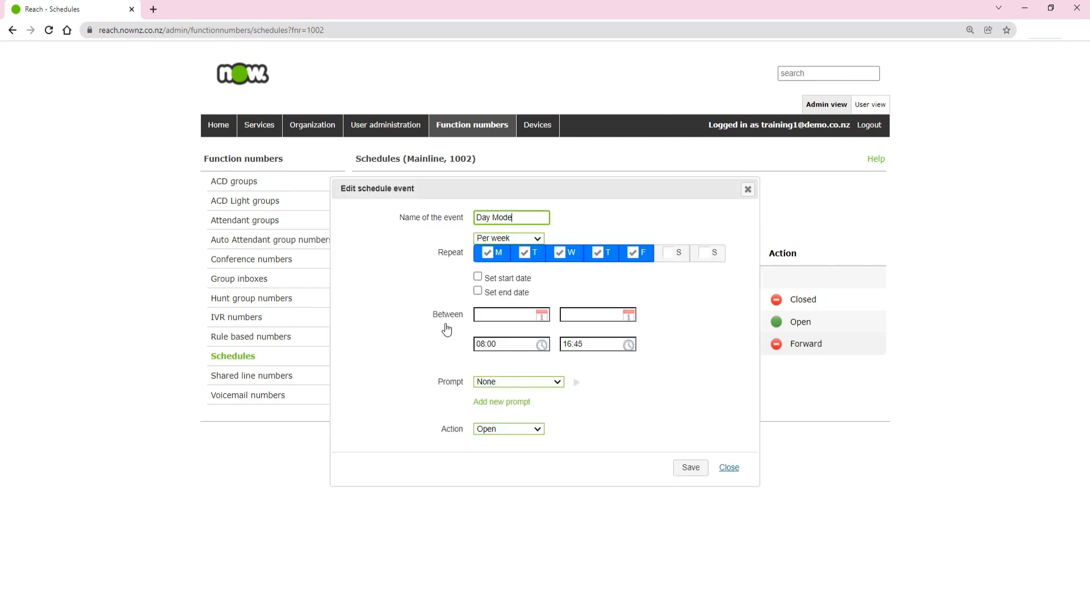
Step: Reselect the Per week repeat for Day Mode and switch Friday off and back on
{"action": "left_click", "coordinate": [536, 239]}
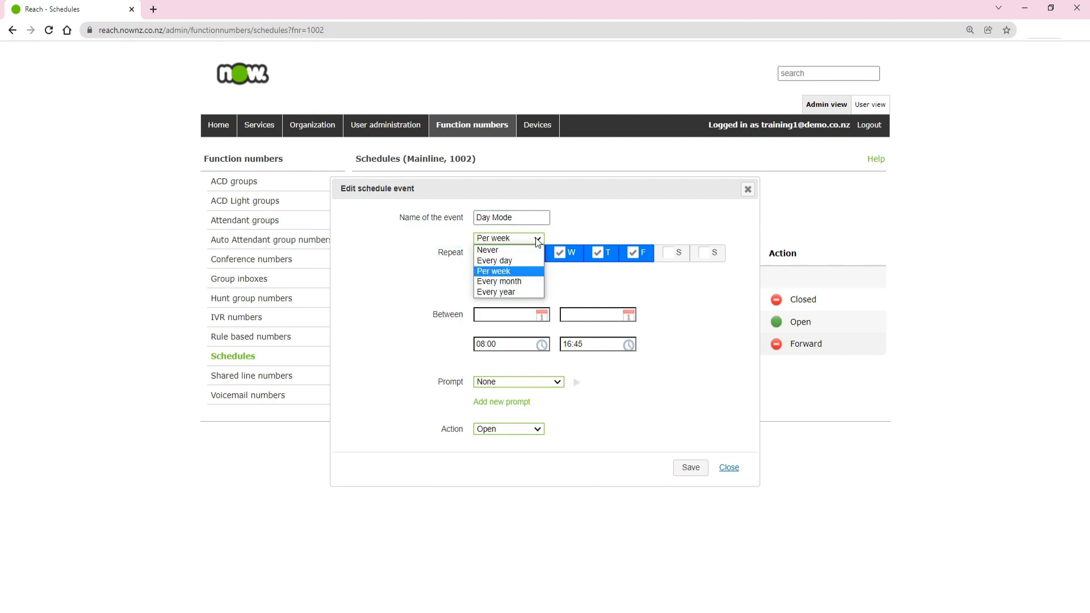
{"action": "left_click", "coordinate": [533, 272]}
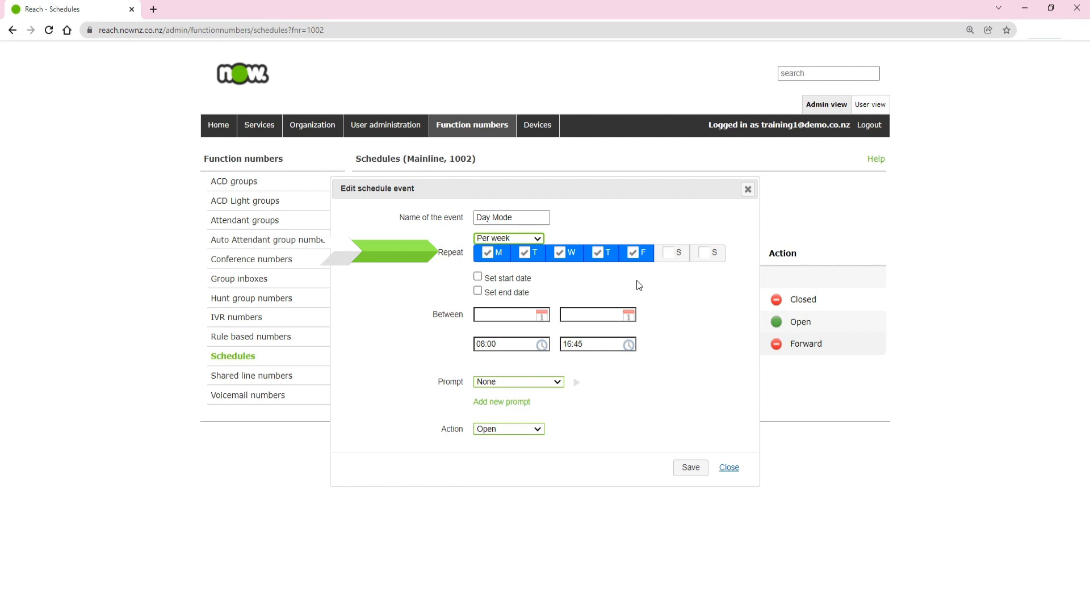
{"action": "left_click", "coordinate": [635, 263]}
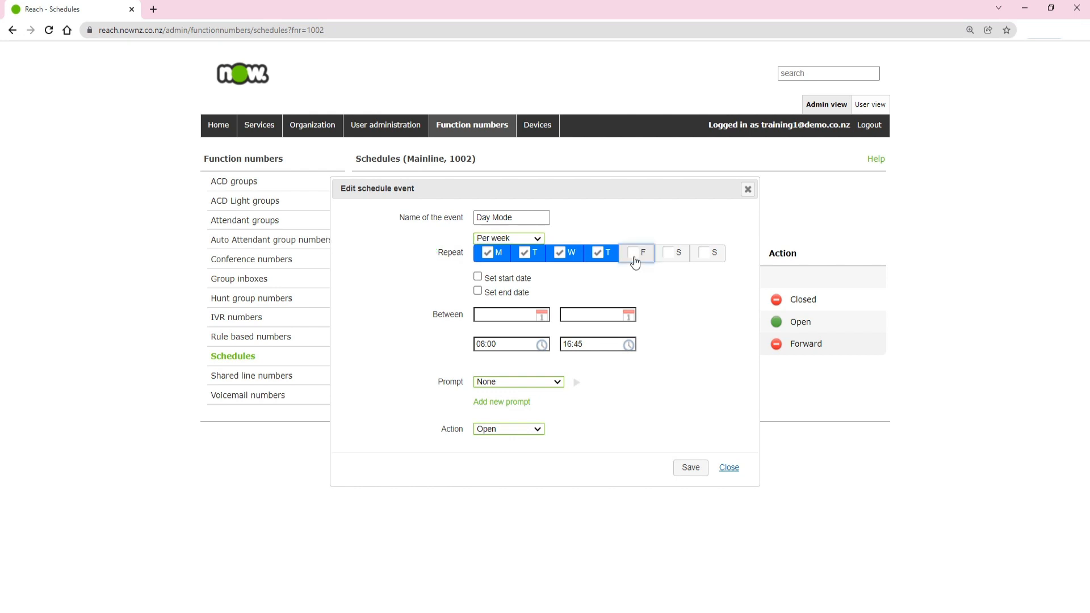
{"action": "left_click", "coordinate": [636, 261]}
Step: Set the Day Mode event's prompt to Main IVR and play it back
{"action": "left_click", "coordinate": [561, 385]}
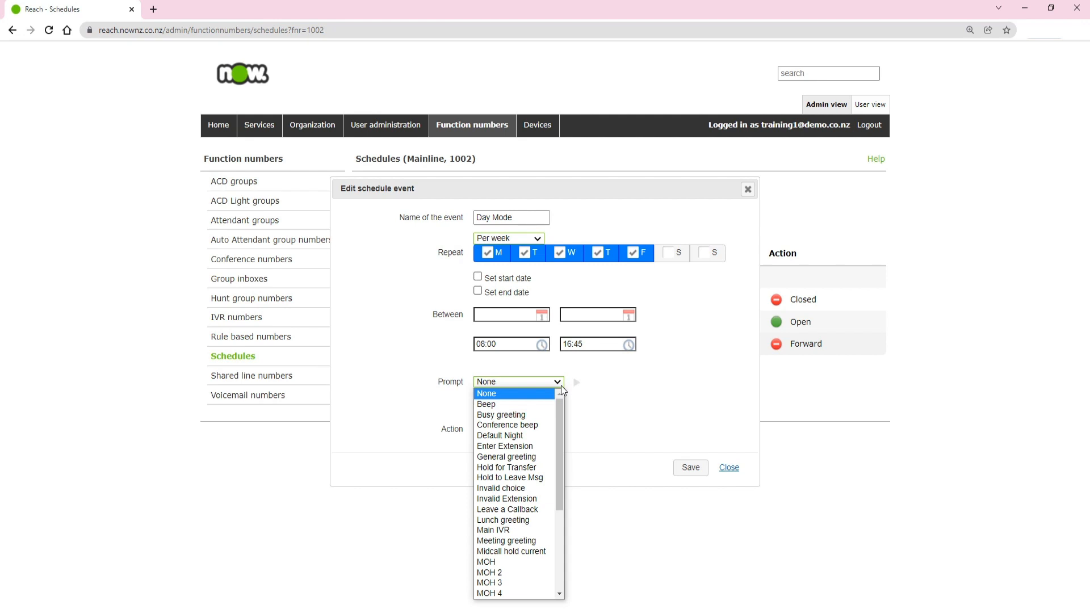
{"action": "left_click", "coordinate": [500, 530]}
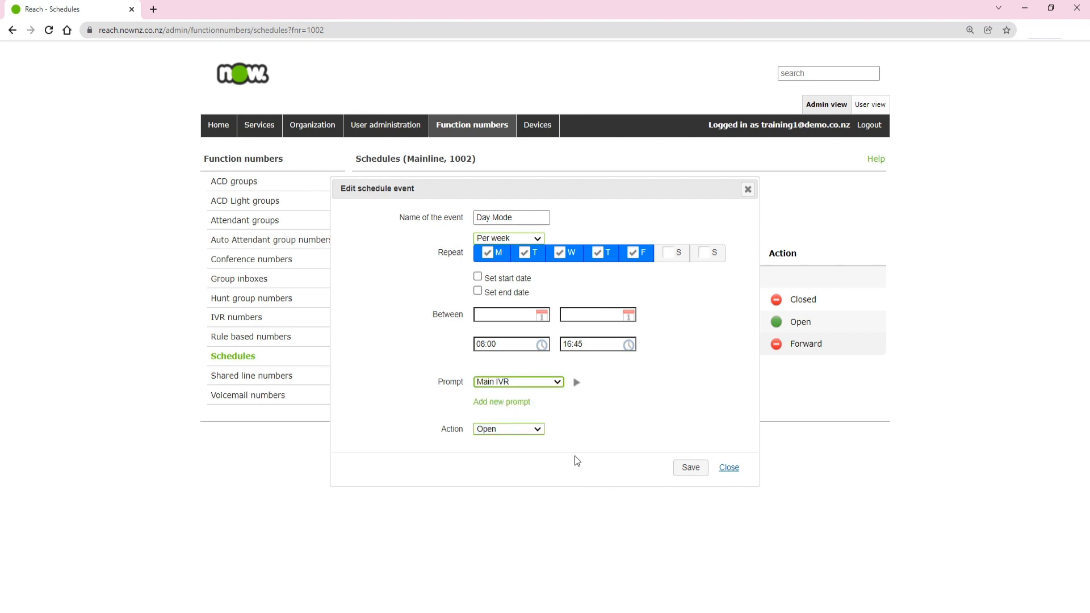
{"action": "left_click", "coordinate": [577, 384]}
Step: Add a new prompt named "Welcome" with the description "Welcome to", using the file Welcome Message.wav for English
{"action": "left_click", "coordinate": [516, 407]}
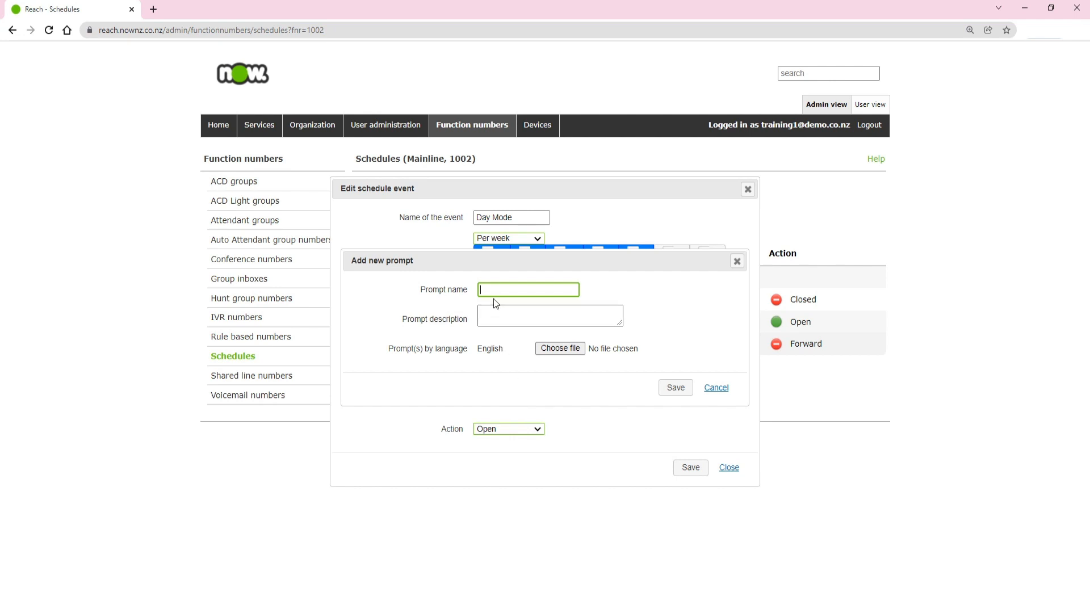
{"action": "type", "text": "Welcome"}
{"action": "left_click", "coordinate": [493, 314]}
{"action": "type", "text": "Welcome t"}
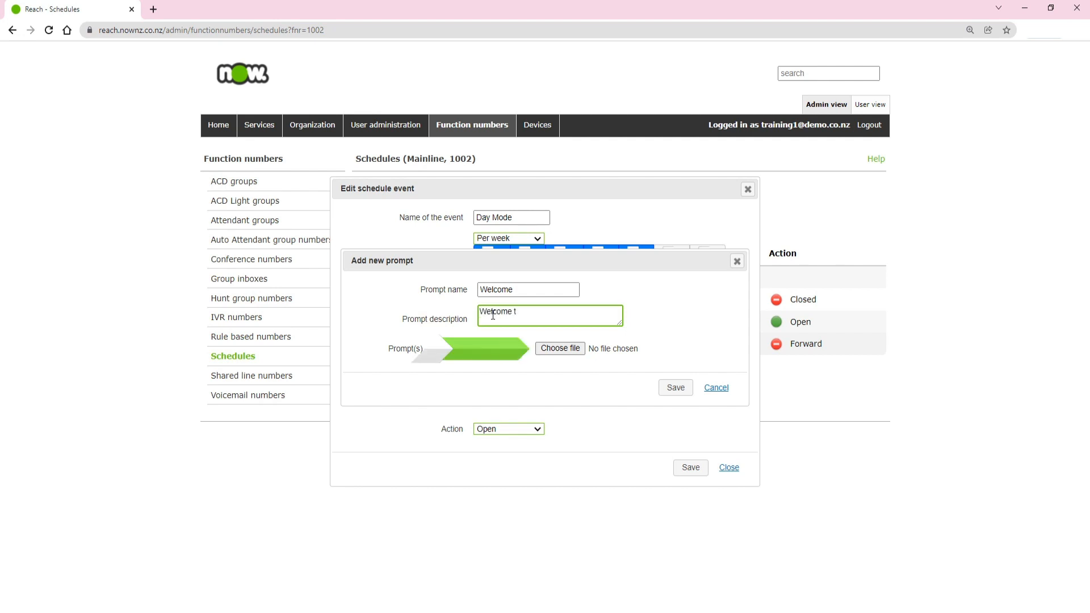
{"action": "type", "text": "o"}
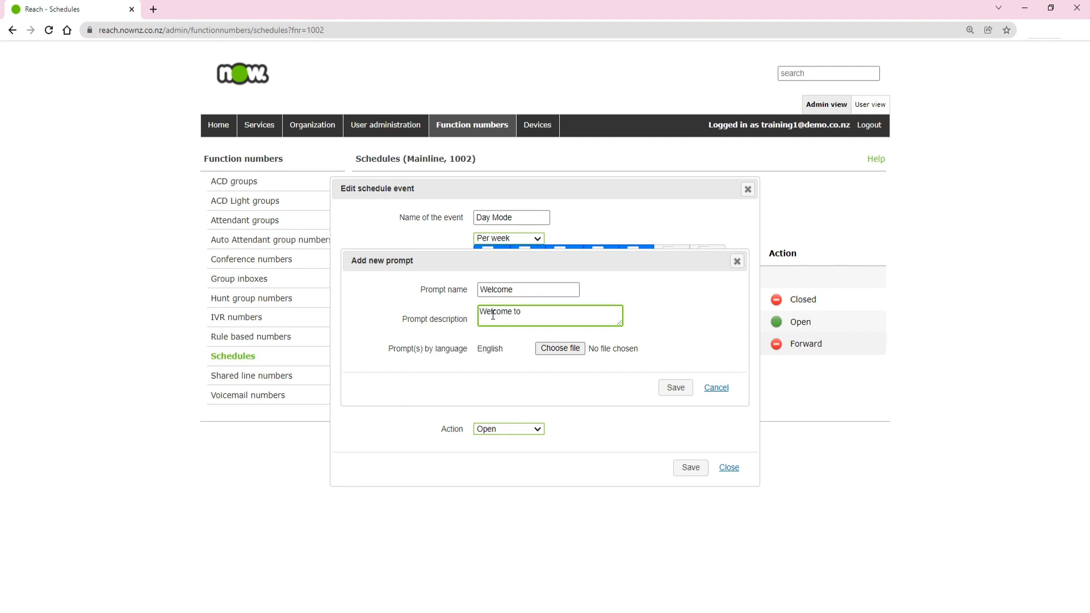
{"action": "left_click", "coordinate": [556, 349]}
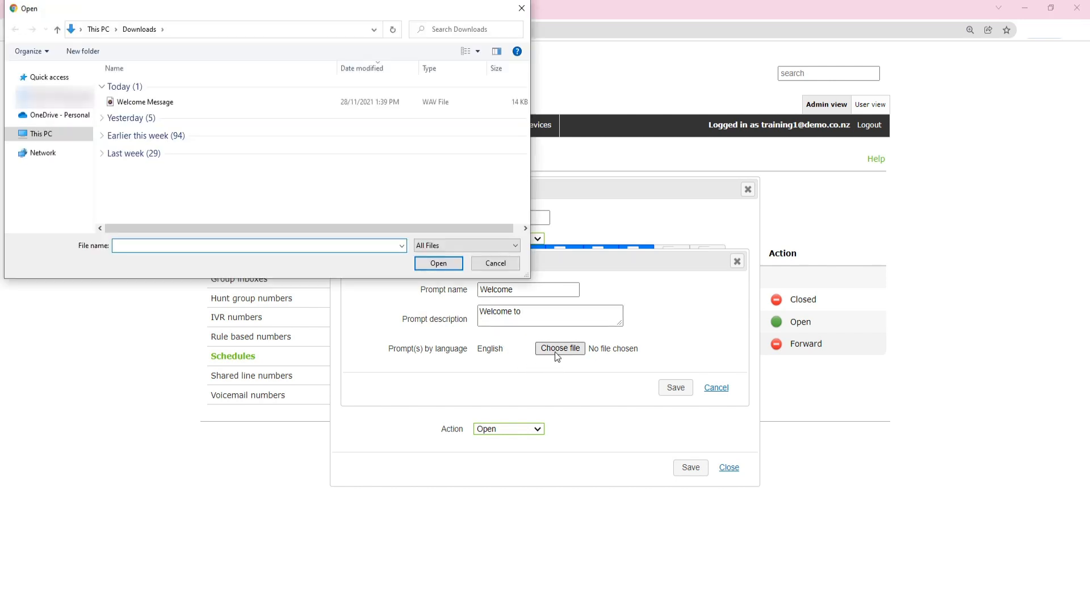
{"action": "left_click", "coordinate": [186, 107]}
{"action": "left_click", "coordinate": [438, 261]}
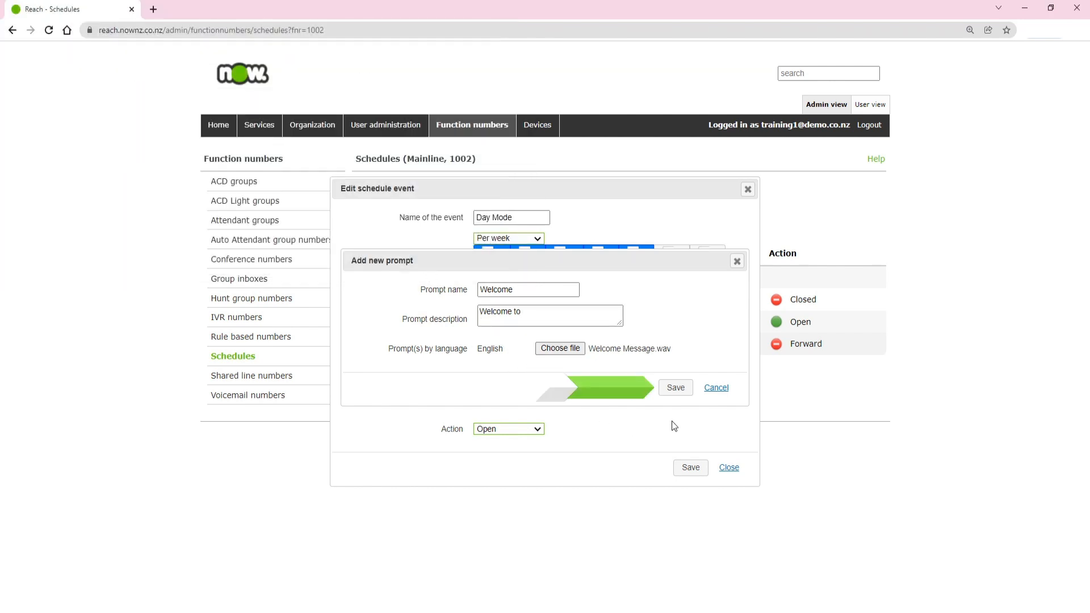
{"action": "left_click", "coordinate": [676, 388]}
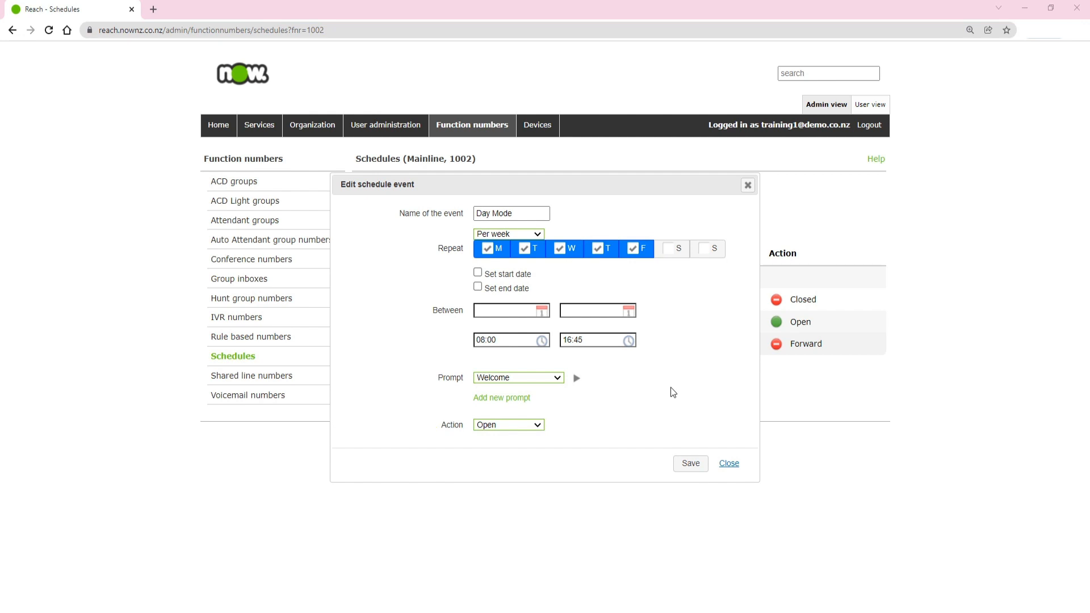
Step: Set the Day Mode action to Forward to 1021, Mainline Night, and save the event
{"action": "left_click", "coordinate": [536, 425]}
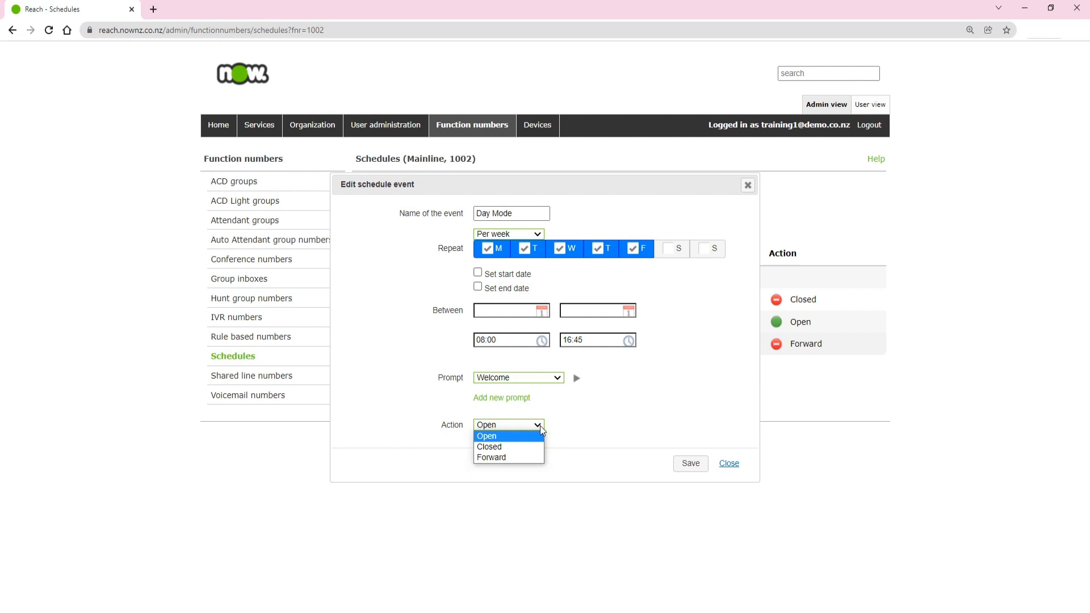
{"action": "left_click", "coordinate": [534, 457]}
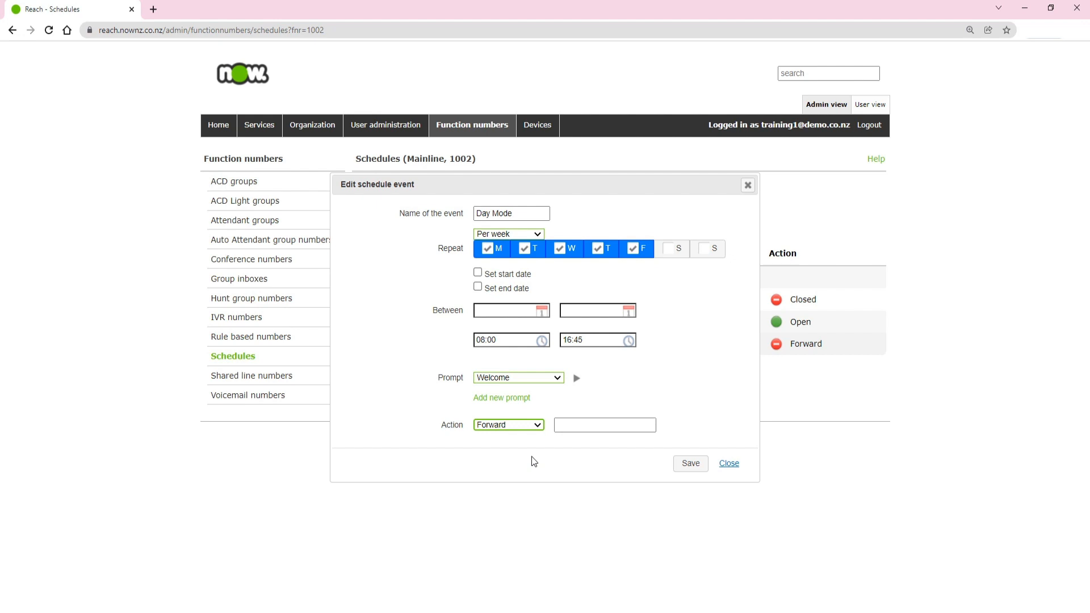
{"action": "left_click", "coordinate": [571, 426]}
{"action": "type", "text": "1021"}
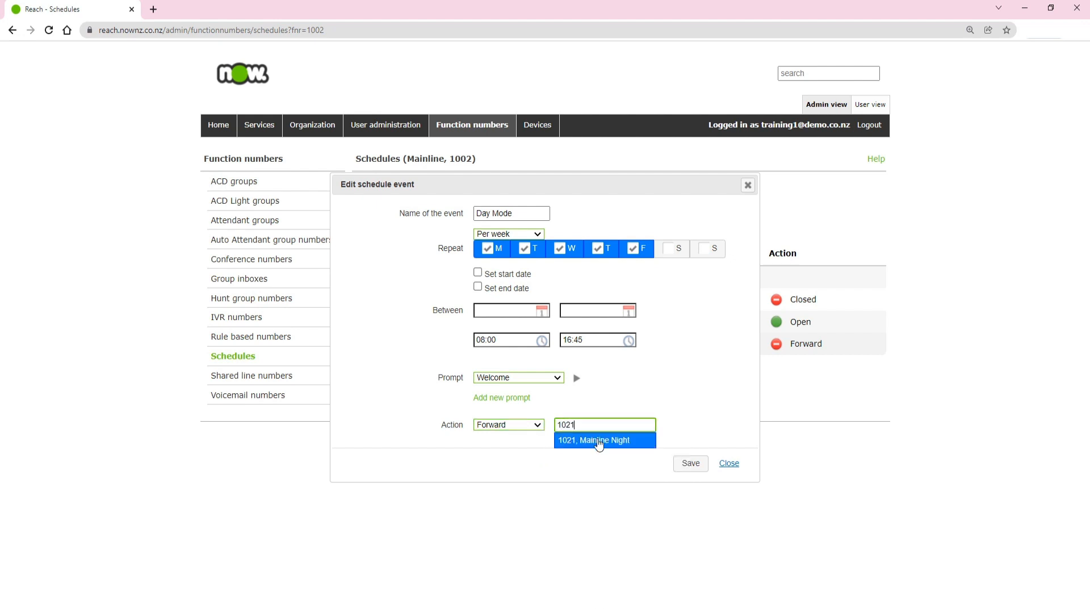
{"action": "left_click", "coordinate": [596, 441]}
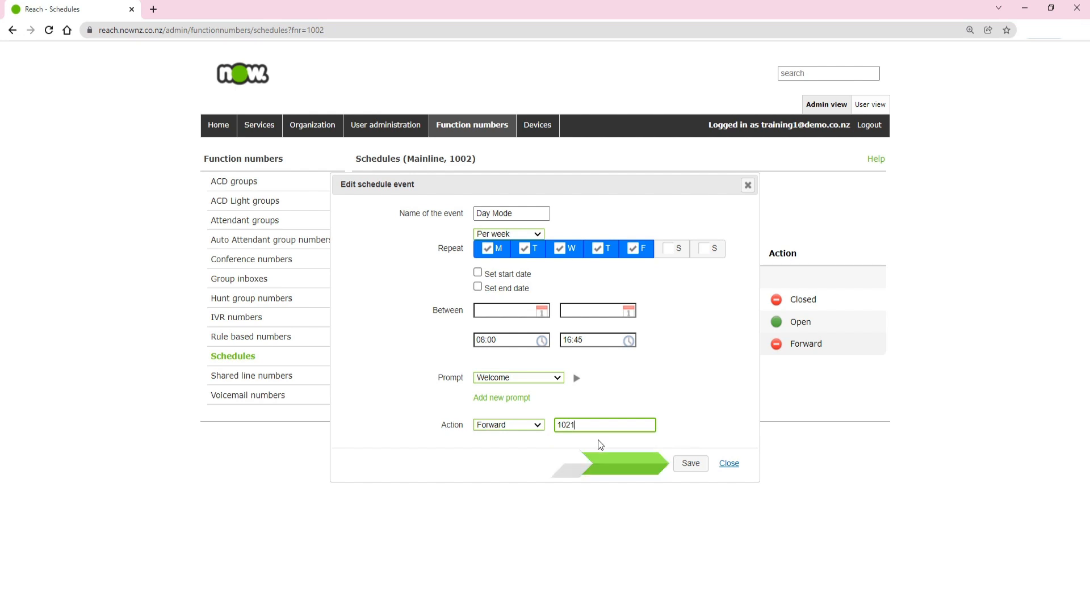
{"action": "left_click", "coordinate": [691, 474]}
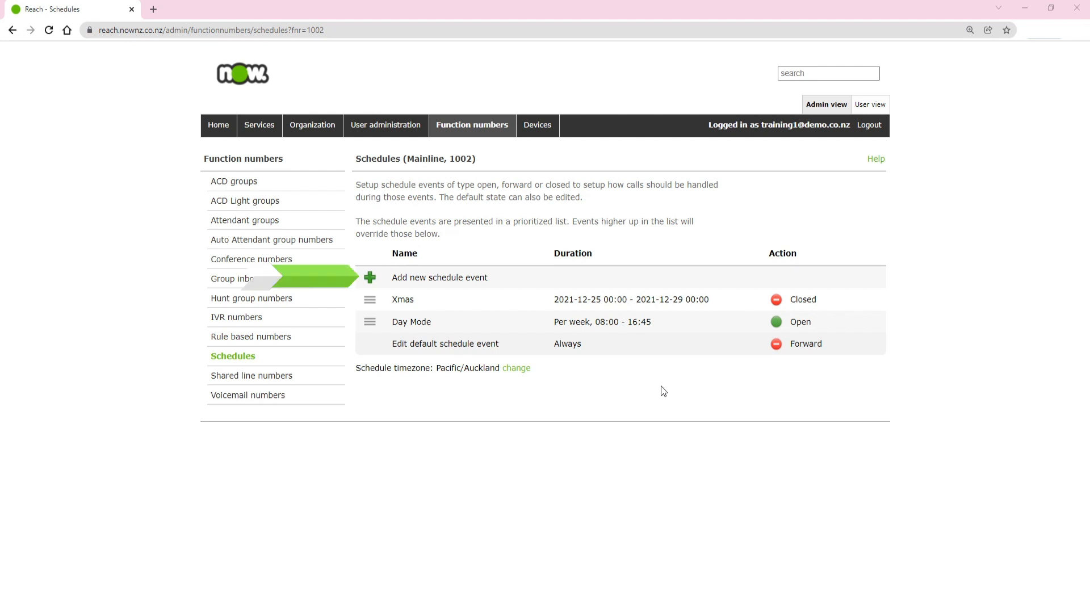
Step: Start a new schedule event named "Boxing Day" that repeats every year
{"action": "left_click", "coordinate": [472, 289]}
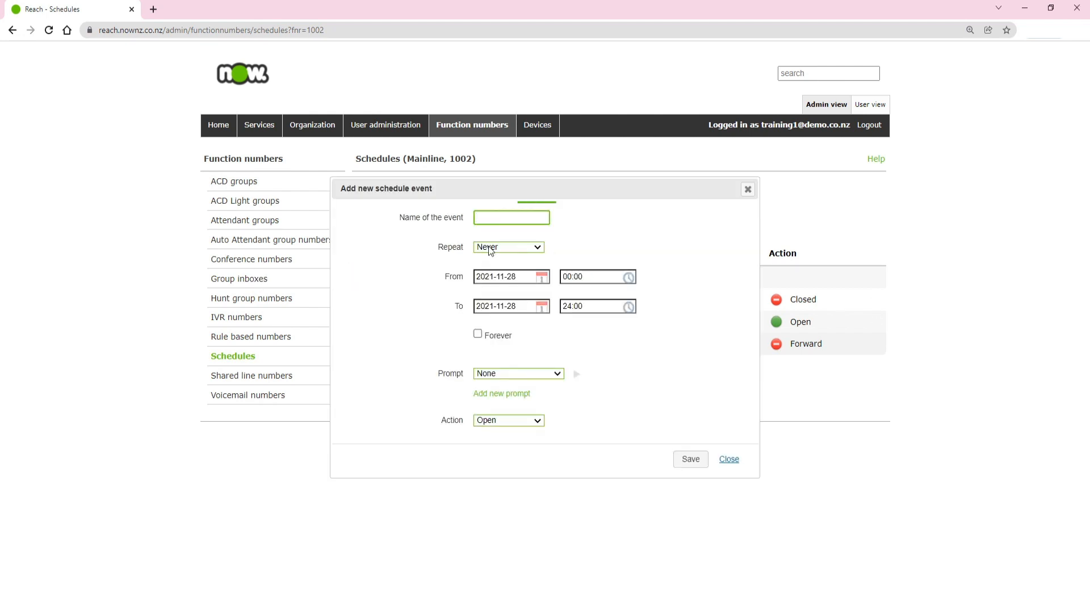
{"action": "left_click", "coordinate": [494, 220]}
{"action": "type", "text": "Boxing Day"}
{"action": "left_click", "coordinate": [540, 247]}
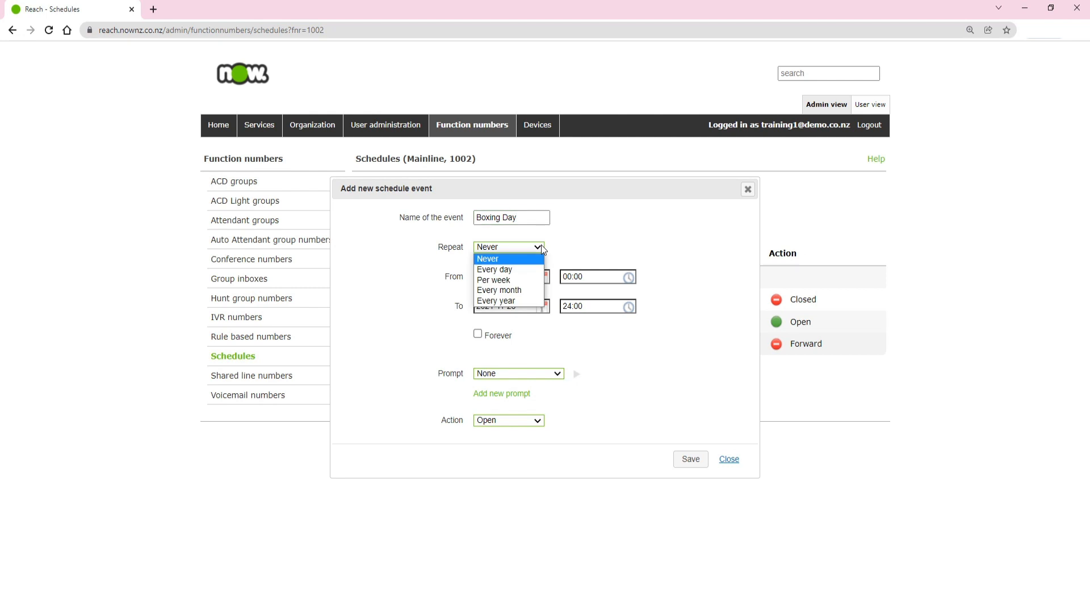
{"action": "left_click", "coordinate": [533, 301]}
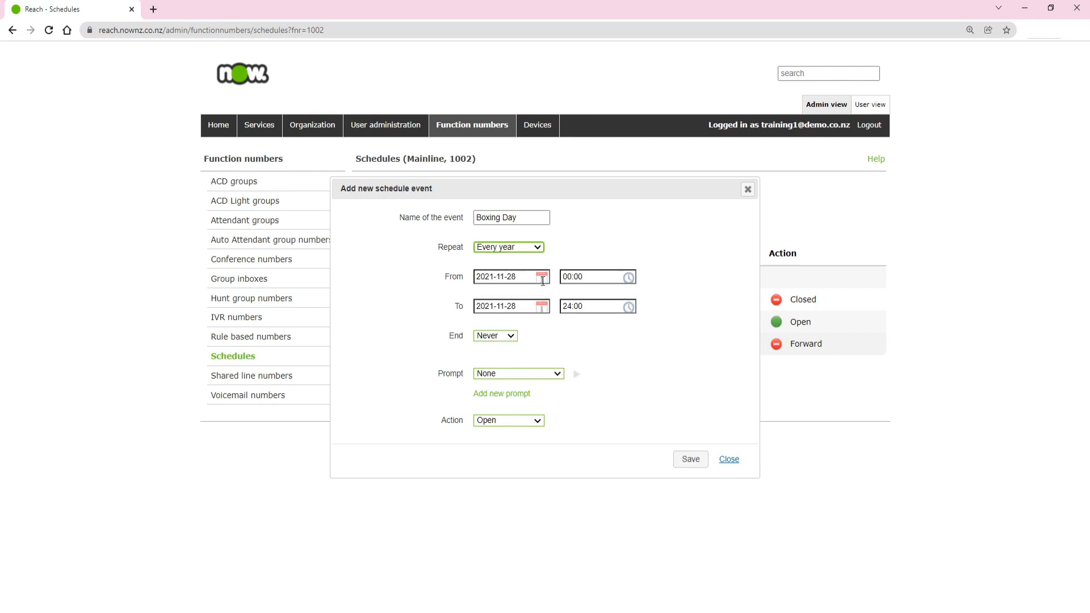
Step: Set the Boxing Day event's From and To dates to 2021-12-26, with its recurrence ending Never
{"action": "left_click", "coordinate": [541, 277]}
{"action": "left_click", "coordinate": [657, 296]}
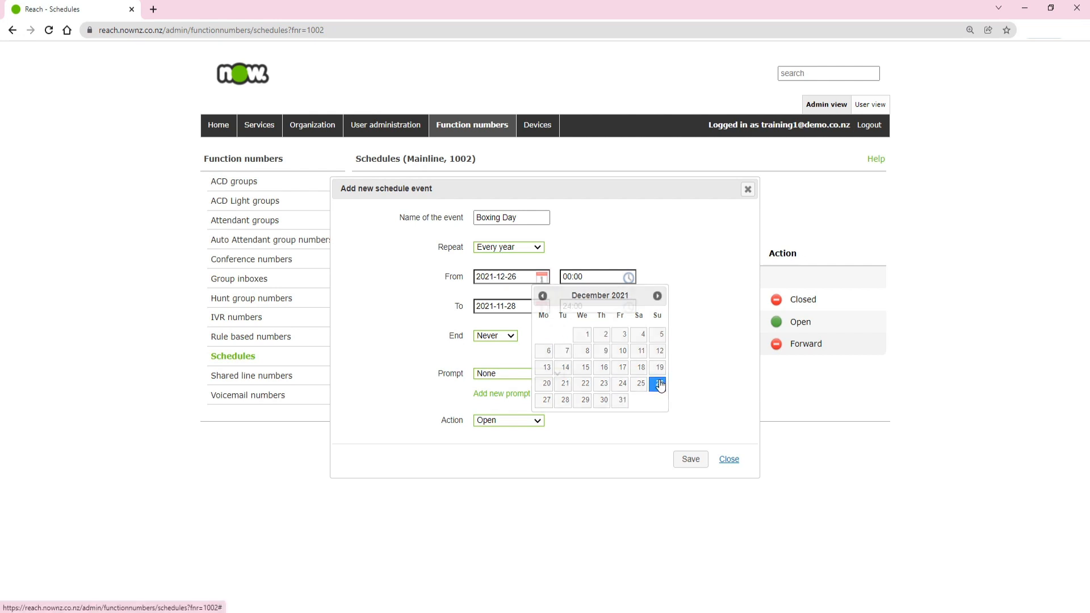
{"action": "left_click", "coordinate": [659, 383]}
{"action": "left_click", "coordinate": [656, 326]}
{"action": "left_click", "coordinate": [659, 413]}
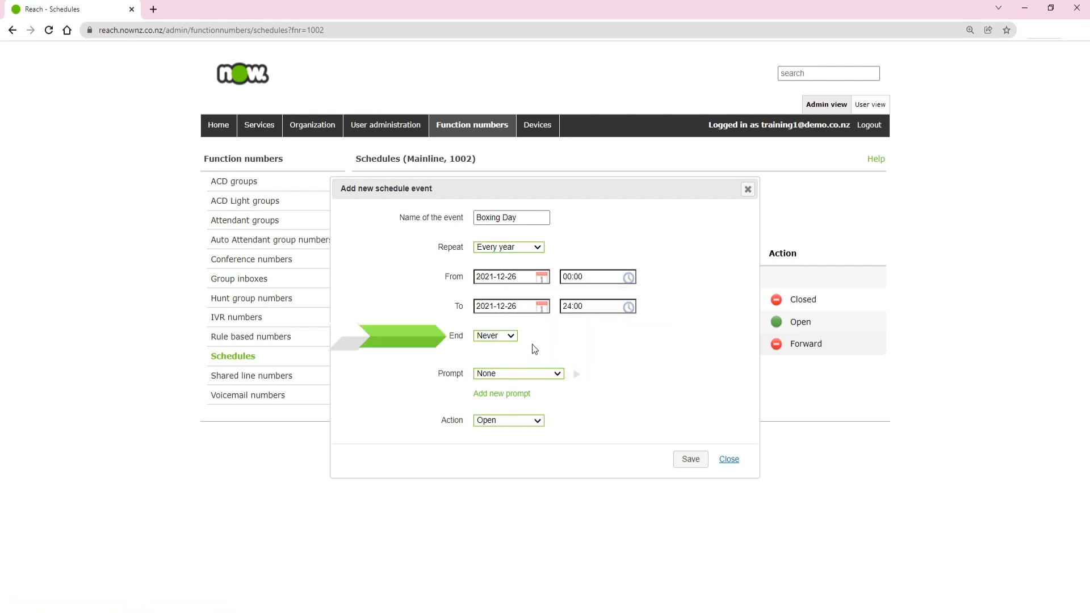
{"action": "left_click", "coordinate": [510, 336]}
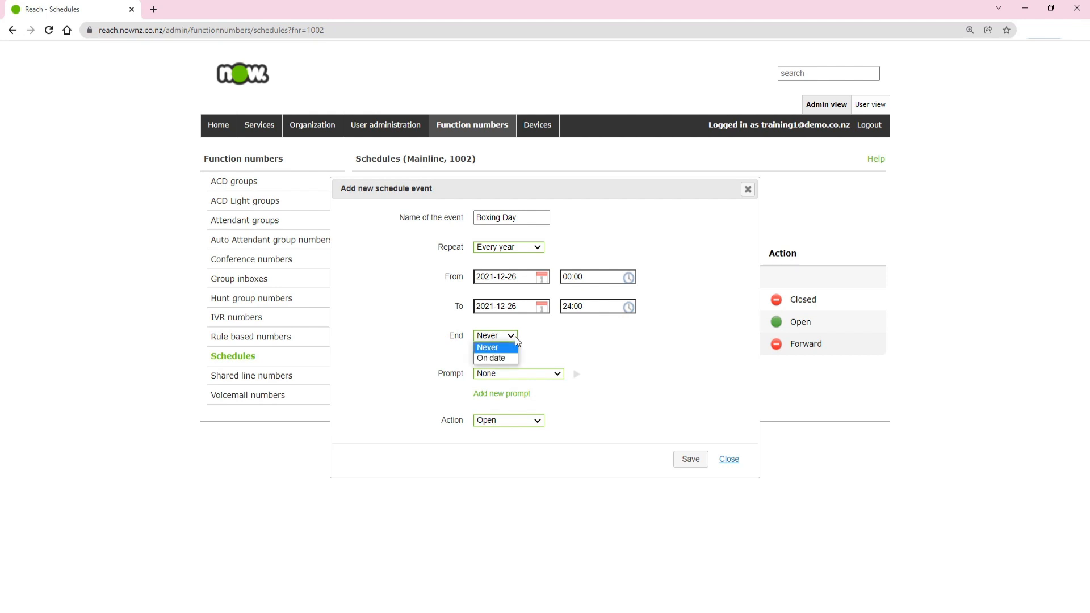
{"action": "left_click", "coordinate": [515, 336]}
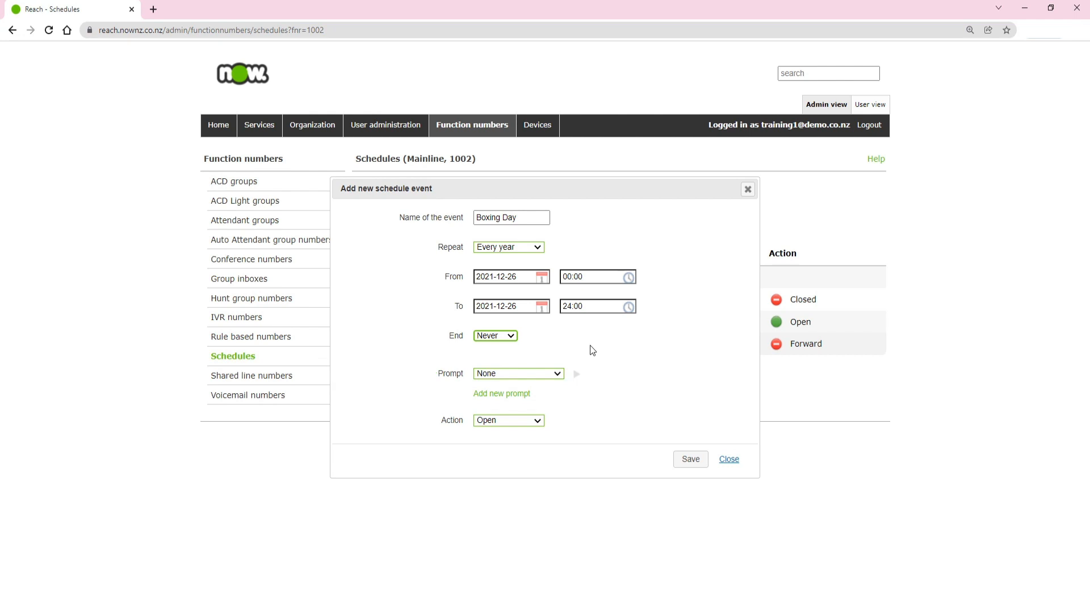
Step: Give the Boxing Day event the Busy greeting prompt and the Closed action, and save it
{"action": "left_click", "coordinate": [560, 374]}
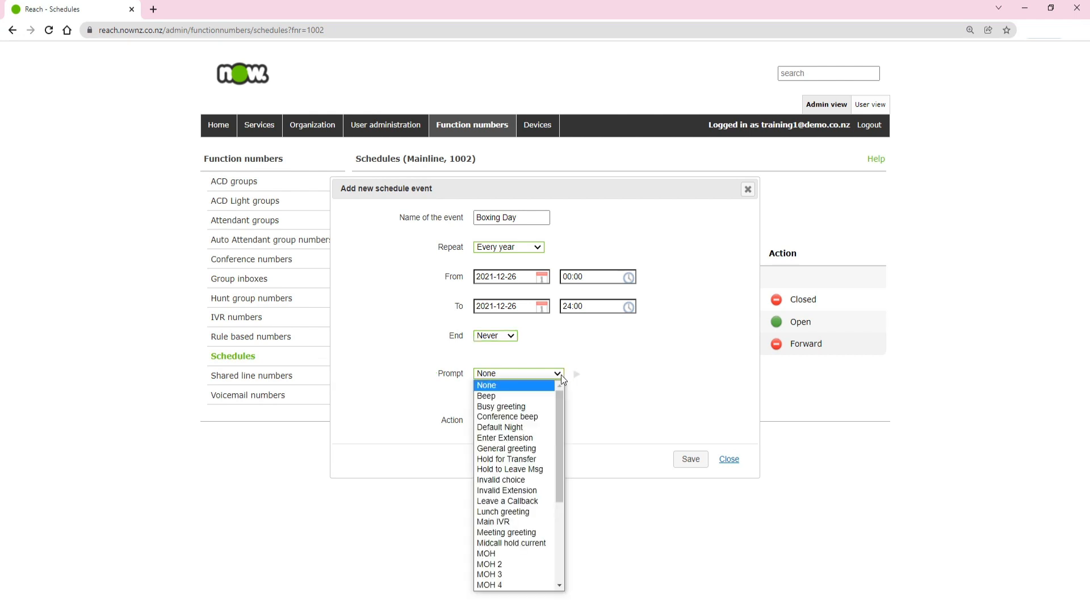
{"action": "left_click", "coordinate": [552, 406]}
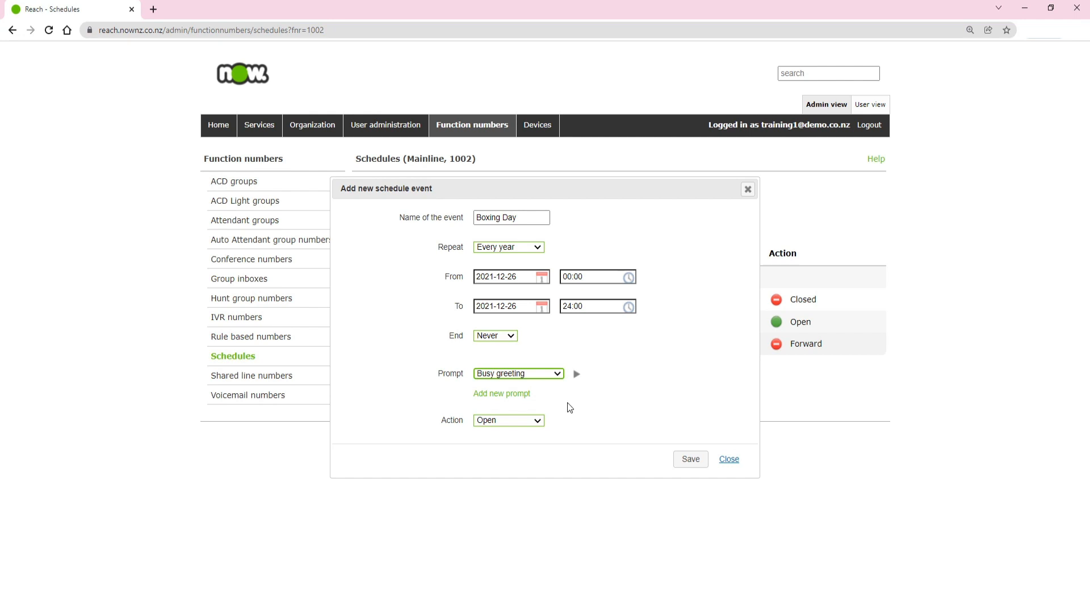
{"action": "left_click", "coordinate": [540, 421]}
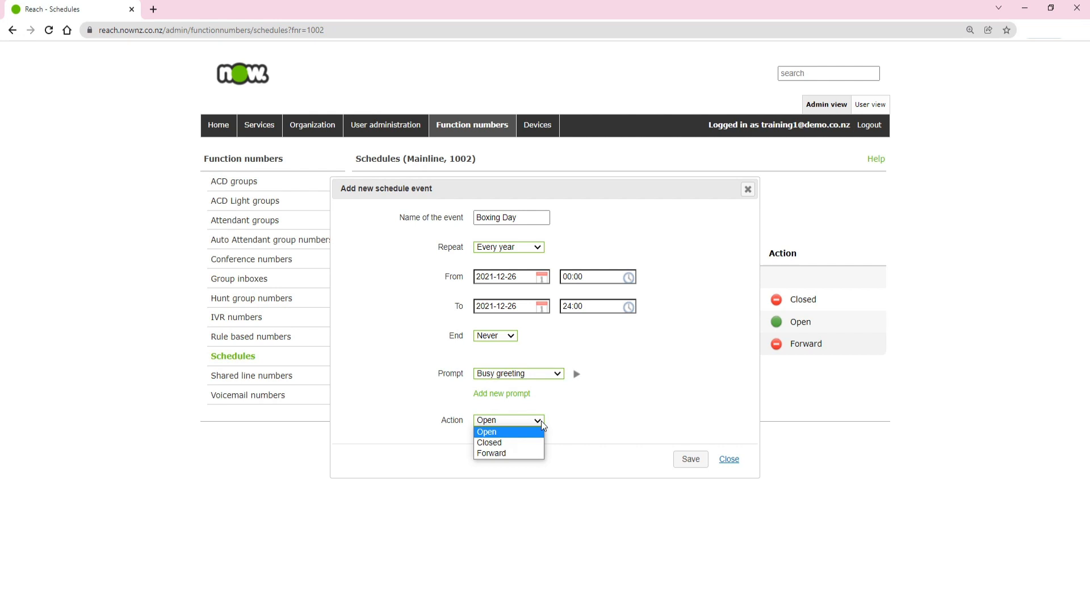
{"action": "left_click", "coordinate": [525, 443]}
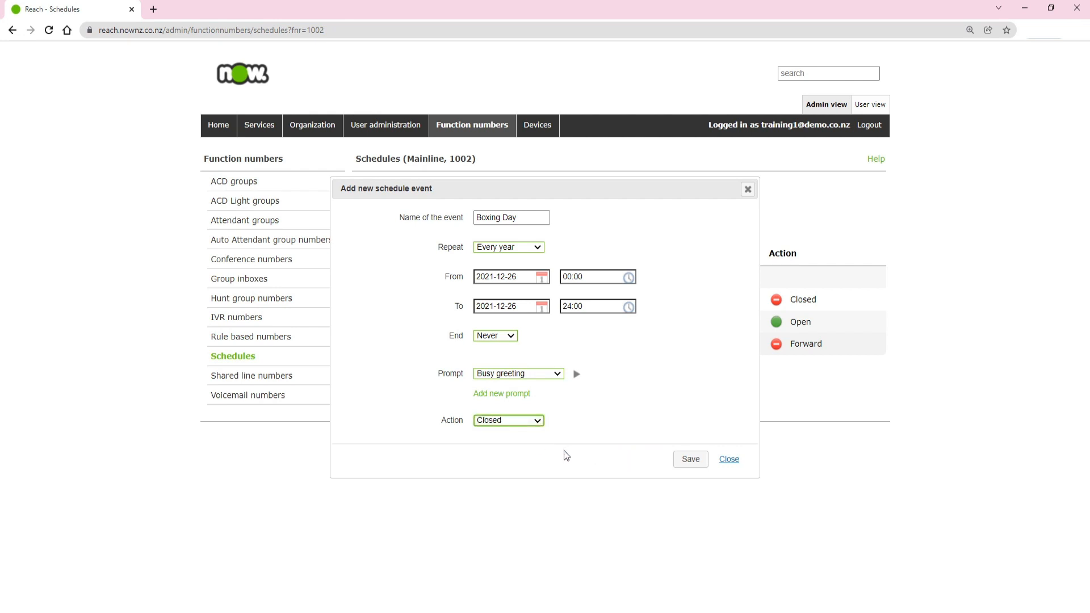
{"action": "left_click", "coordinate": [683, 463]}
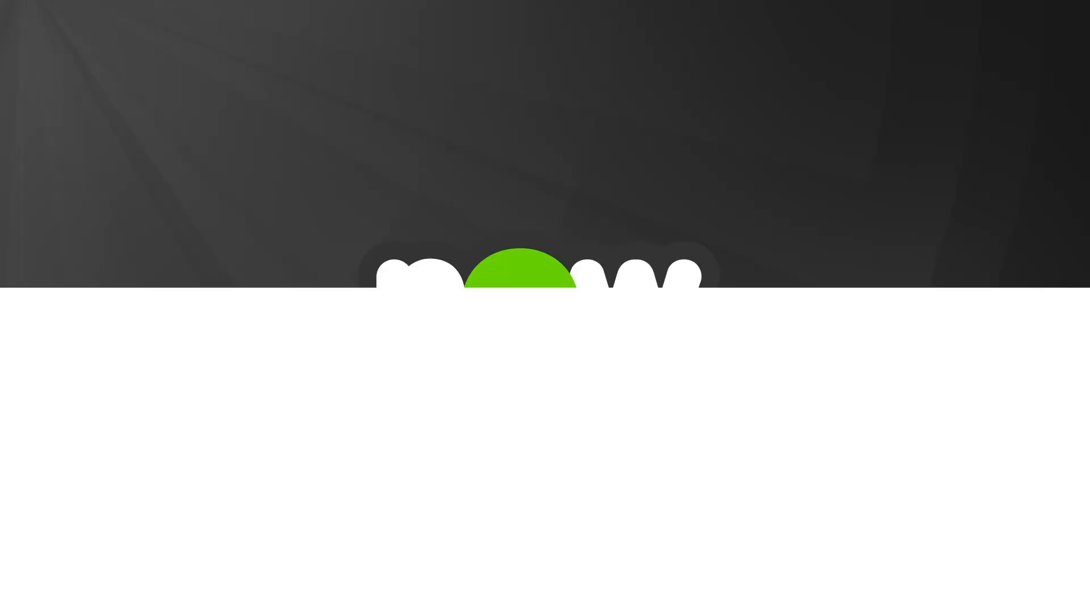